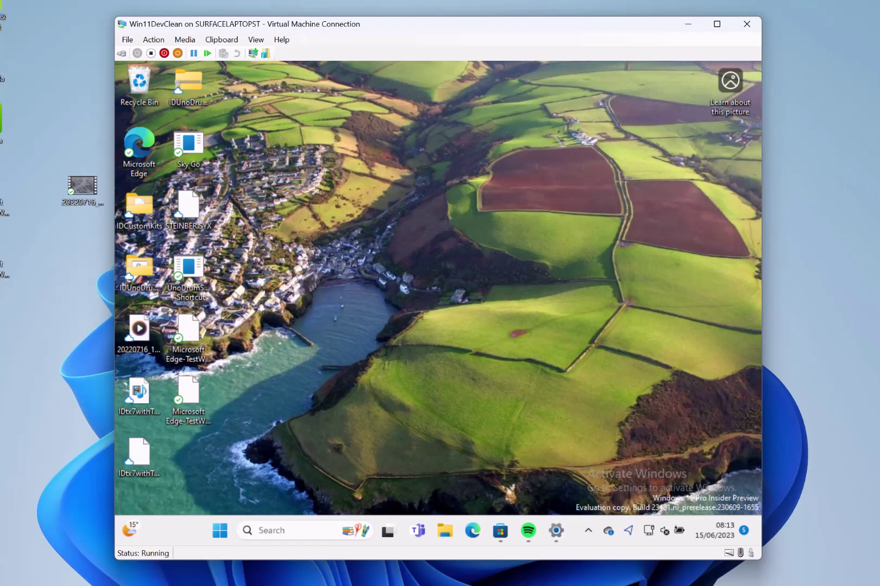
Switch the VM connection from Win11DevClean to the Windows12Canary virtual machine
mouse_move(622, 582)
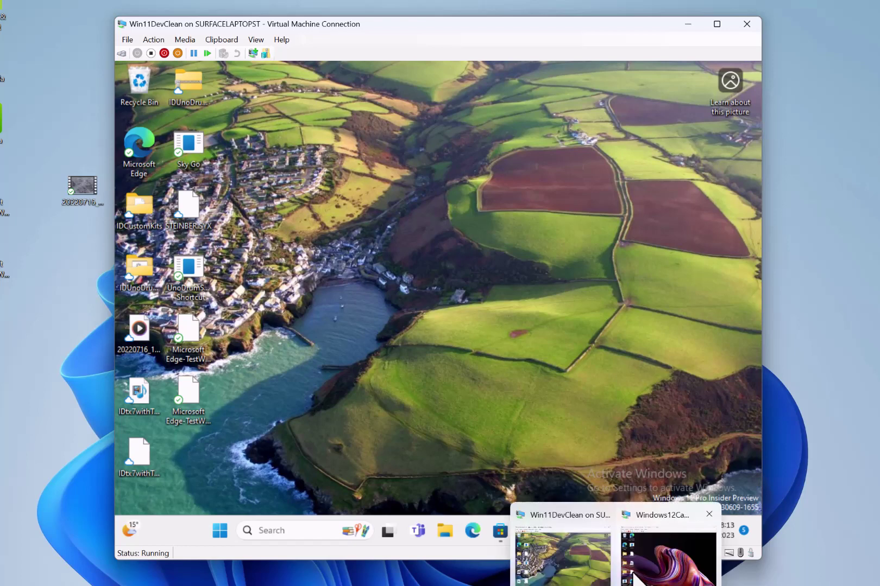
click(663, 573)
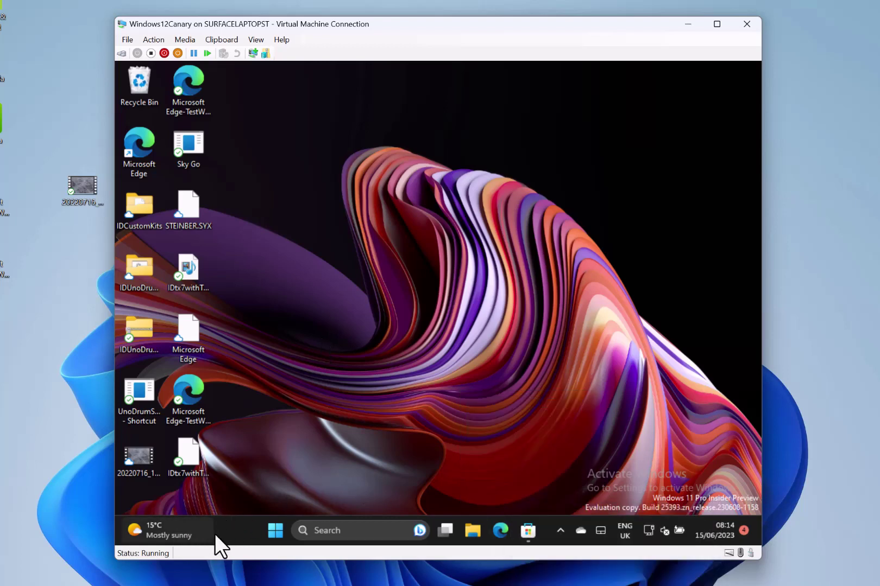
Add the 25-minute Focus session widget to the Widgets board, then close the board
click(133, 530)
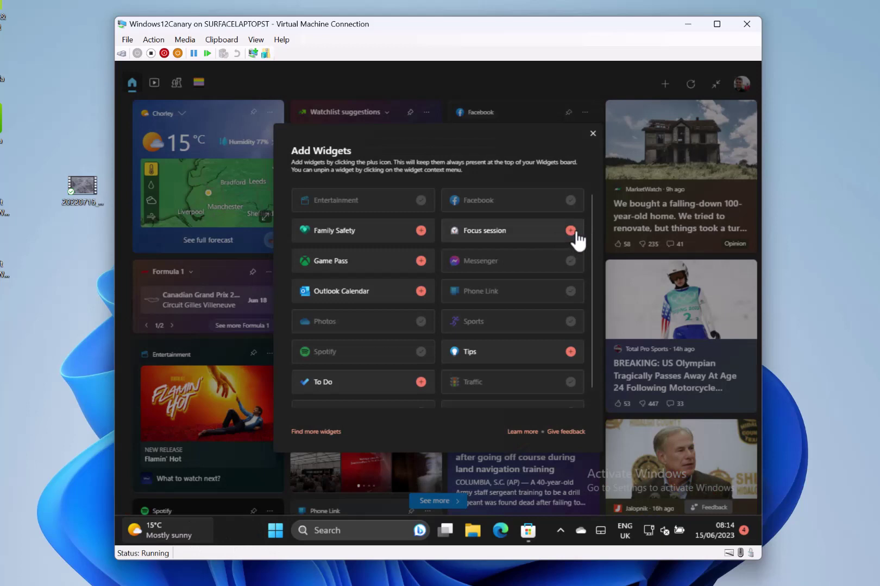
click(592, 134)
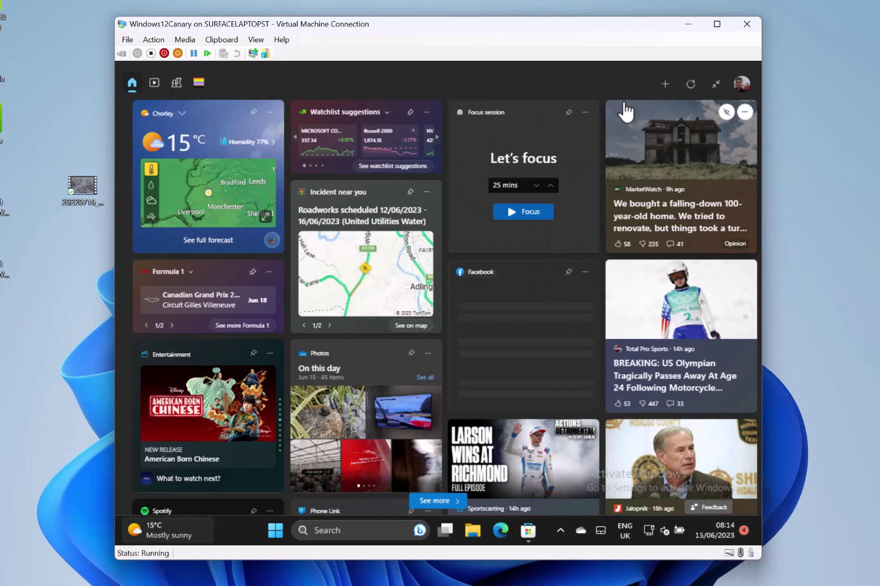
click(158, 538)
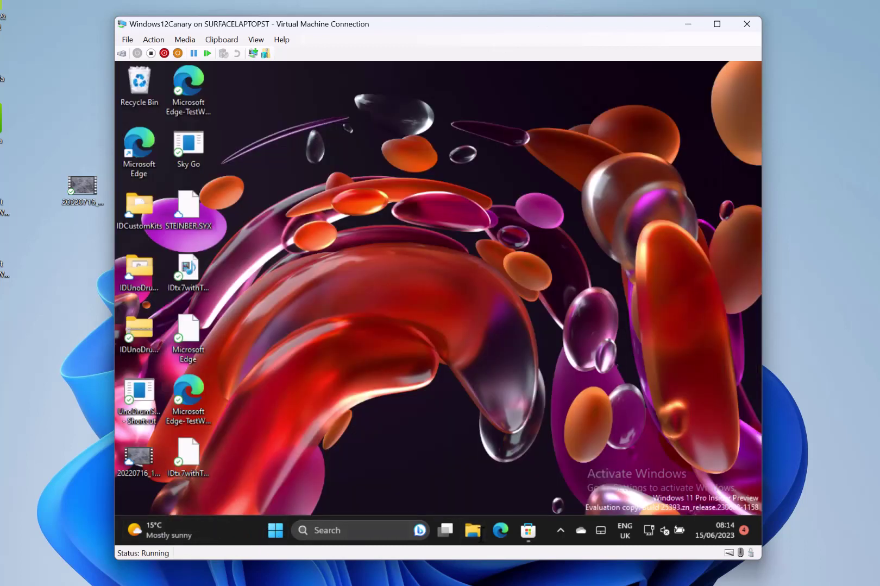
Compare File Explorer Home in the Canary build with a maximized Explorer in Win11DevClean
click(472, 531)
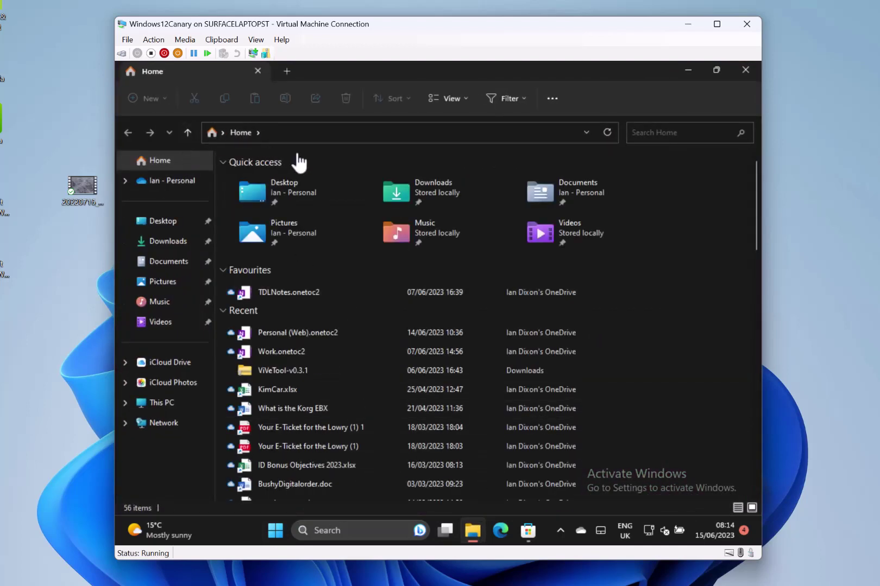
click(563, 580)
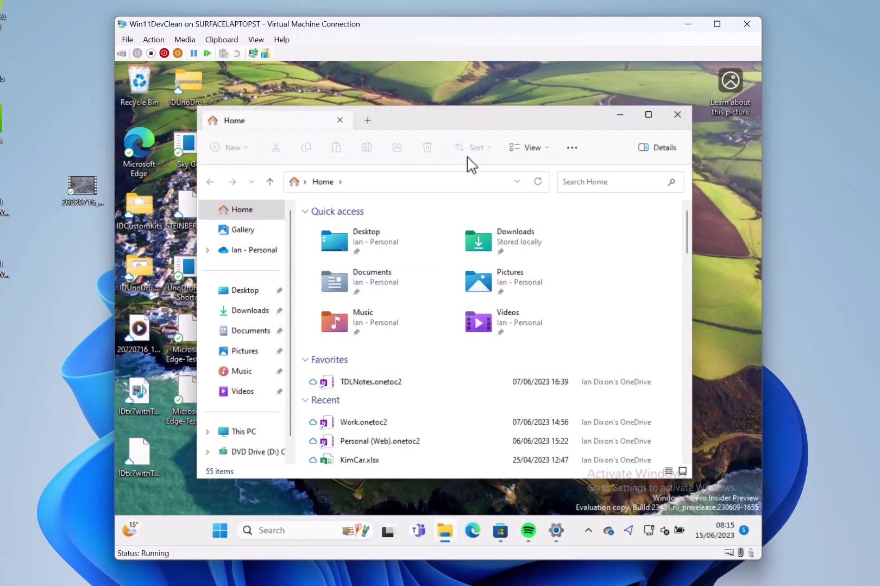
click(647, 116)
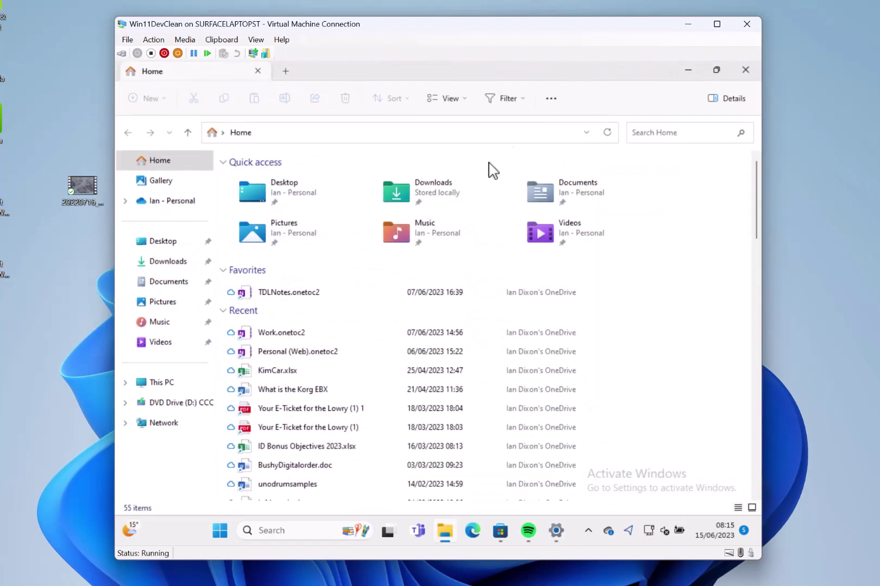
Minimize Explorer and start a search in Settings on the System page
click(688, 71)
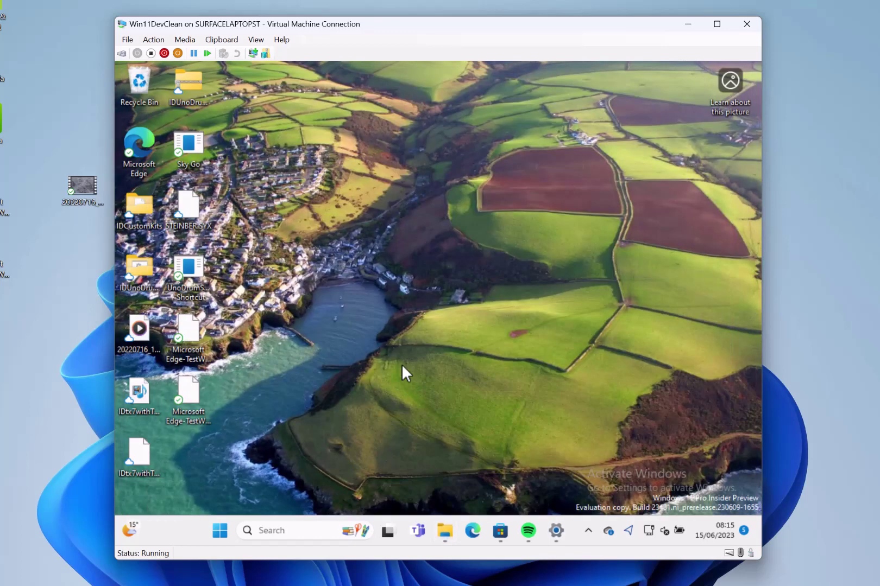
click(555, 533)
click(206, 185)
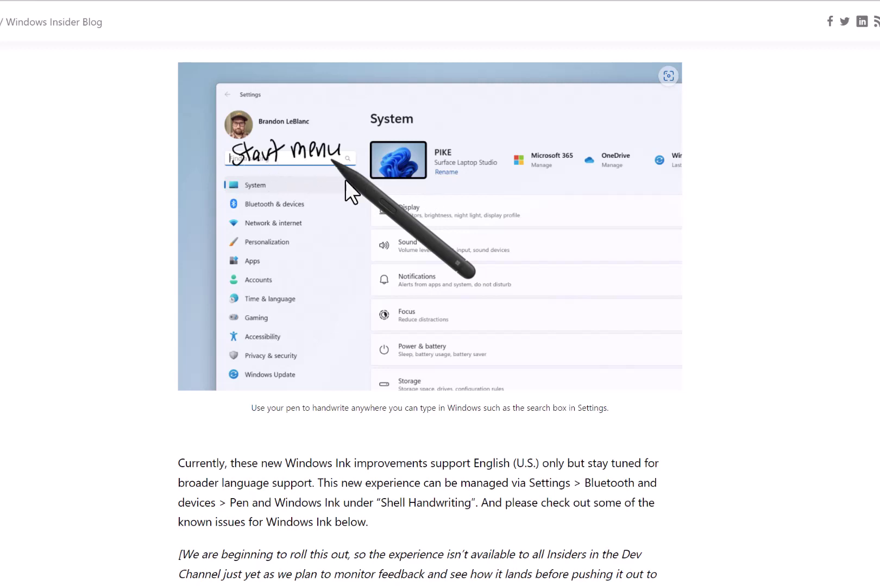
Try the host's pen handwriting panel, then reveal the VM's Pen & Windows Ink settings page
key(alt+Tab)
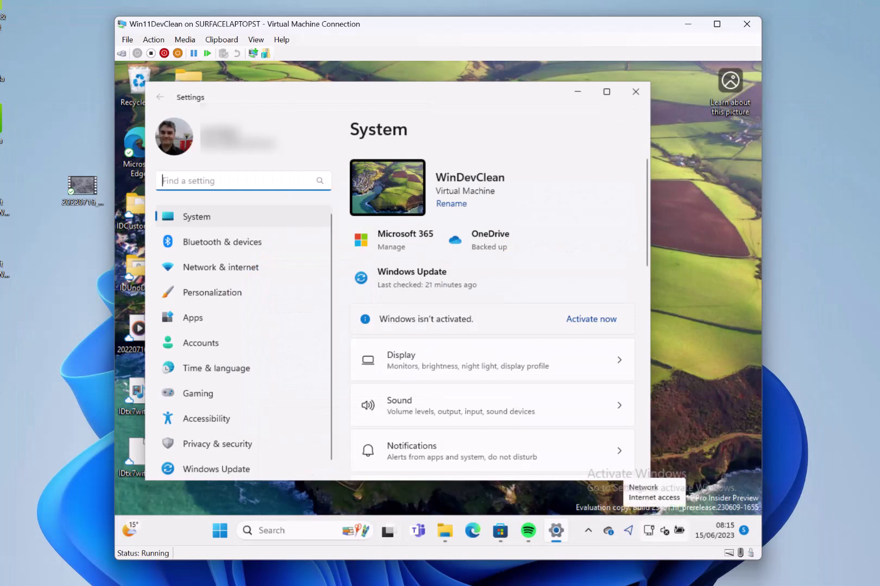
key(super)
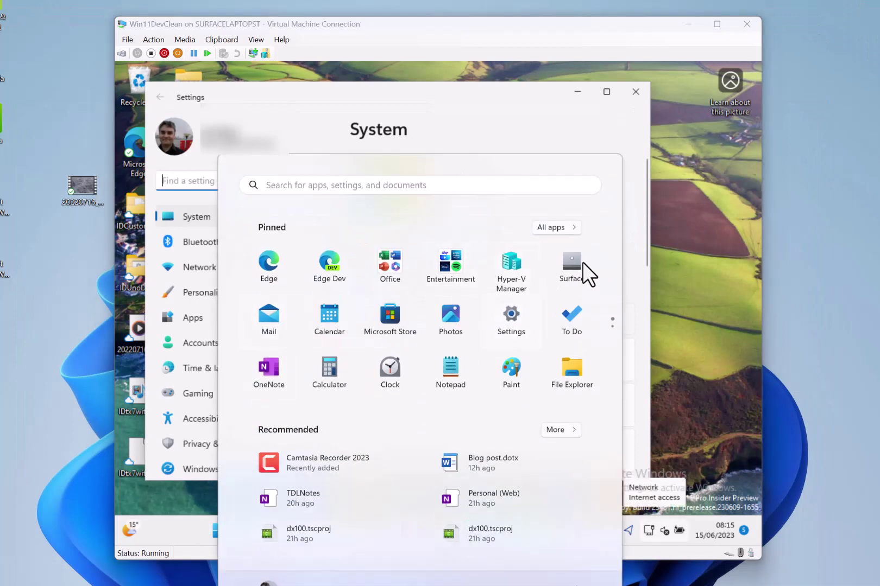
key(alt+Tab)
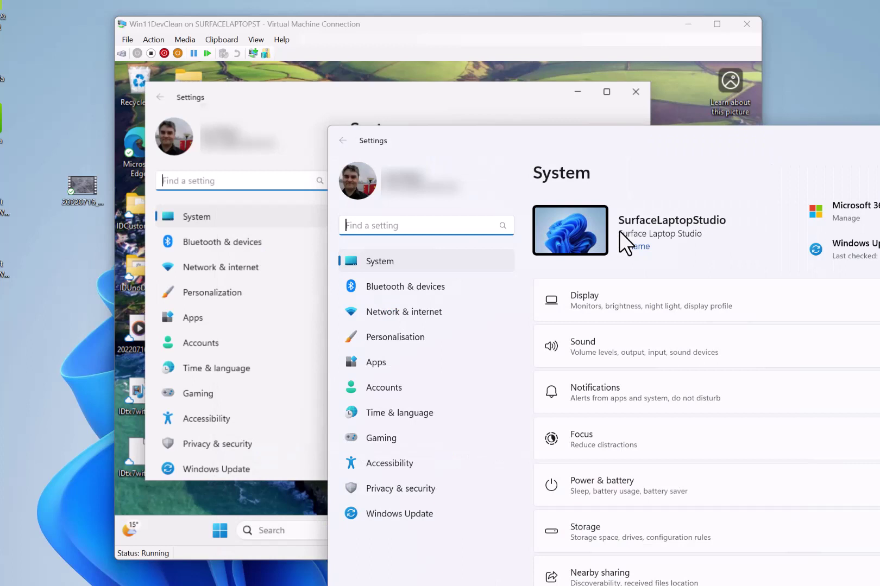
click(619, 231)
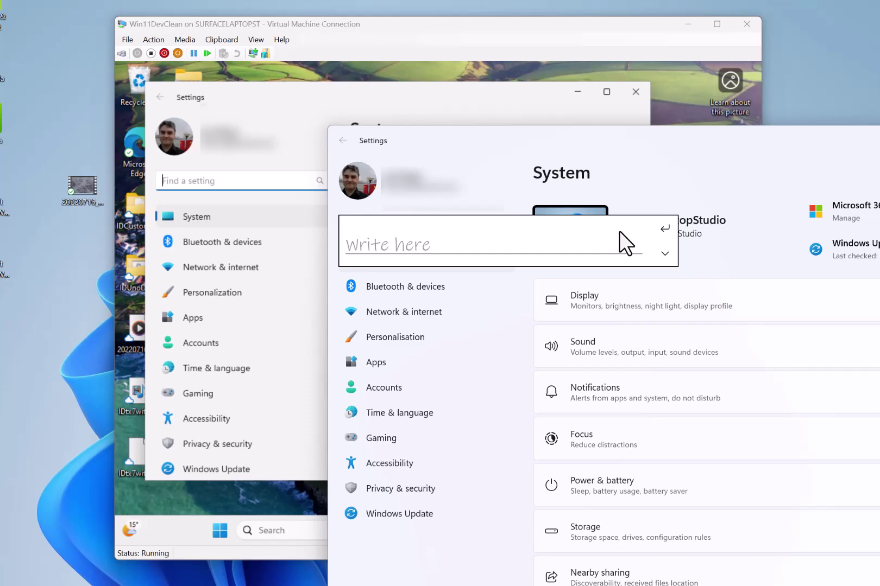
click(347, 99)
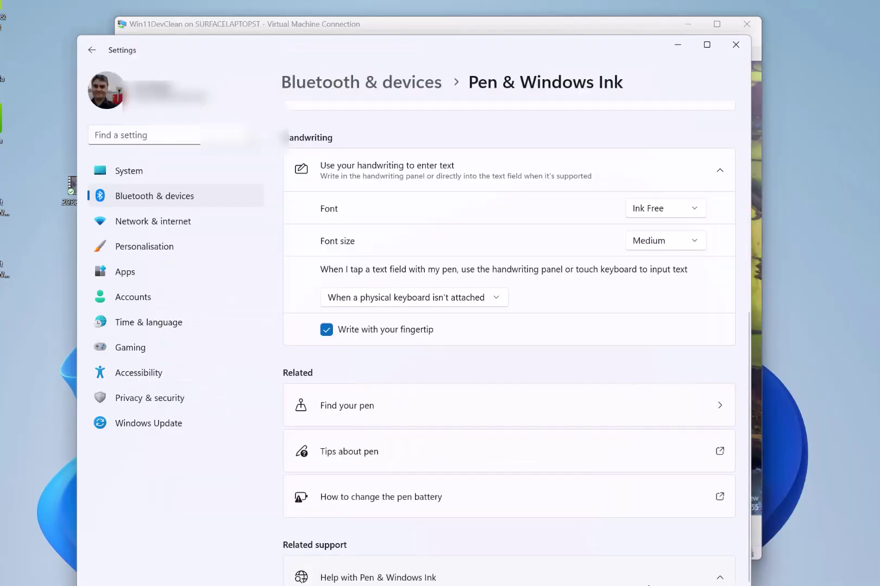
key(alt+Tab)
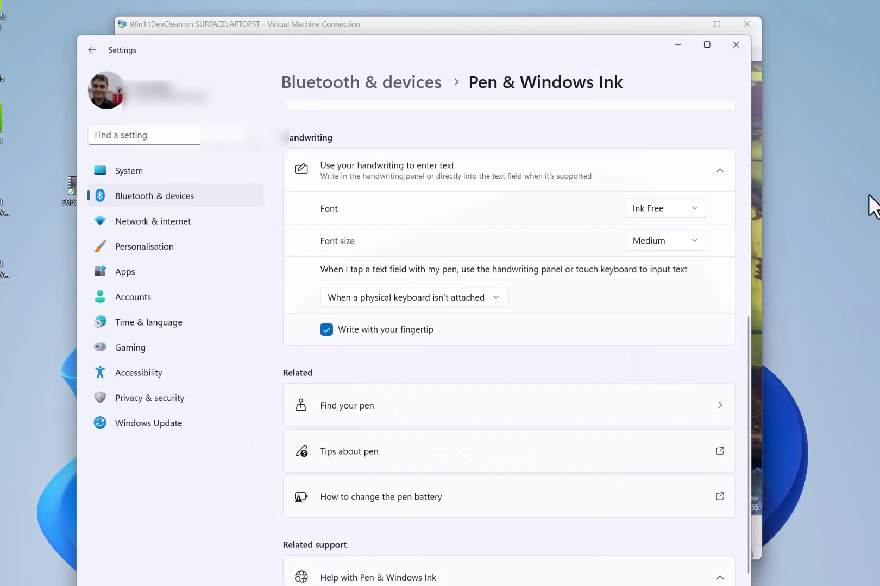
click(678, 43)
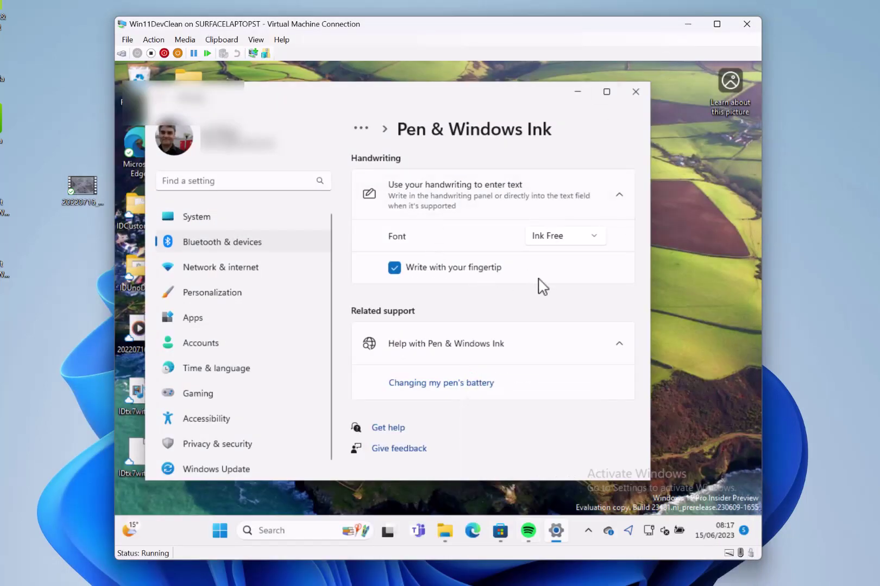
Open File Explorer Home, review Folder Options from the See more menu, then close it
click(579, 92)
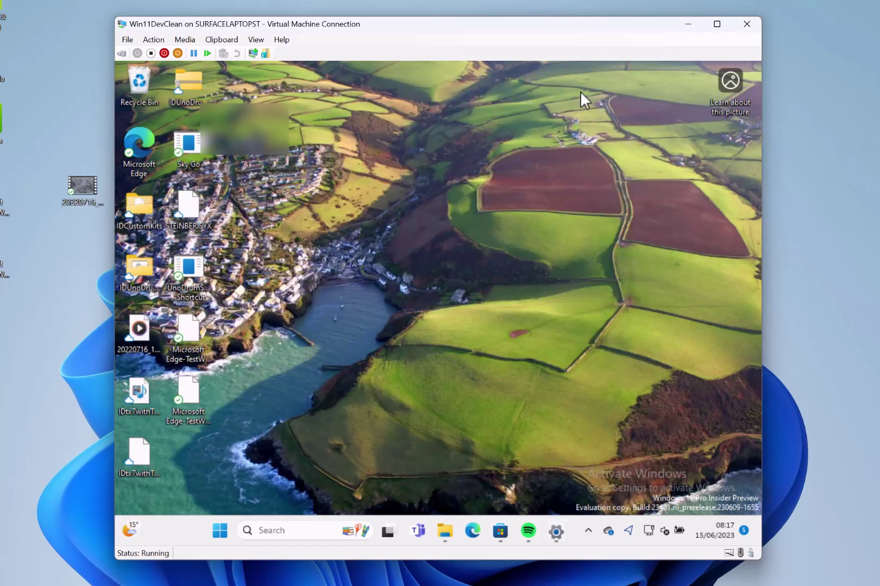
click(449, 541)
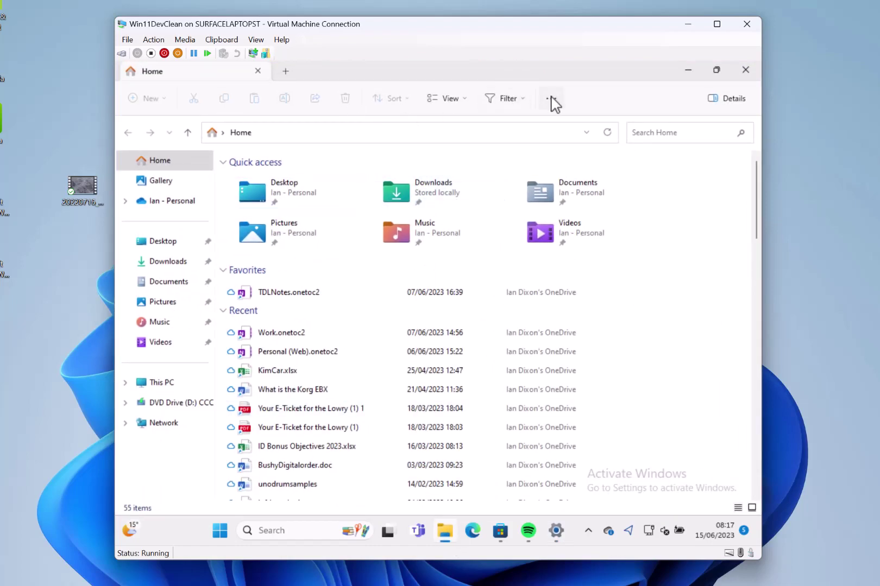
click(549, 100)
click(513, 213)
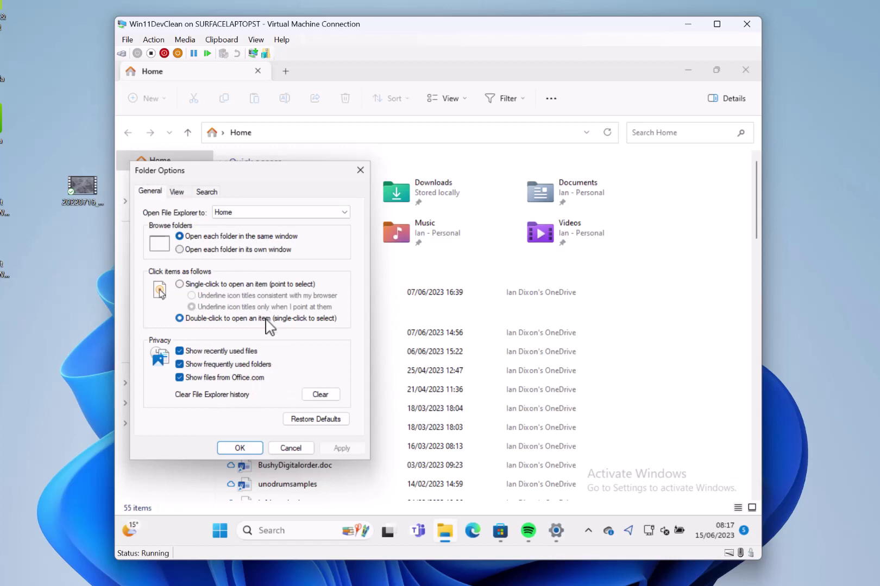
click(240, 447)
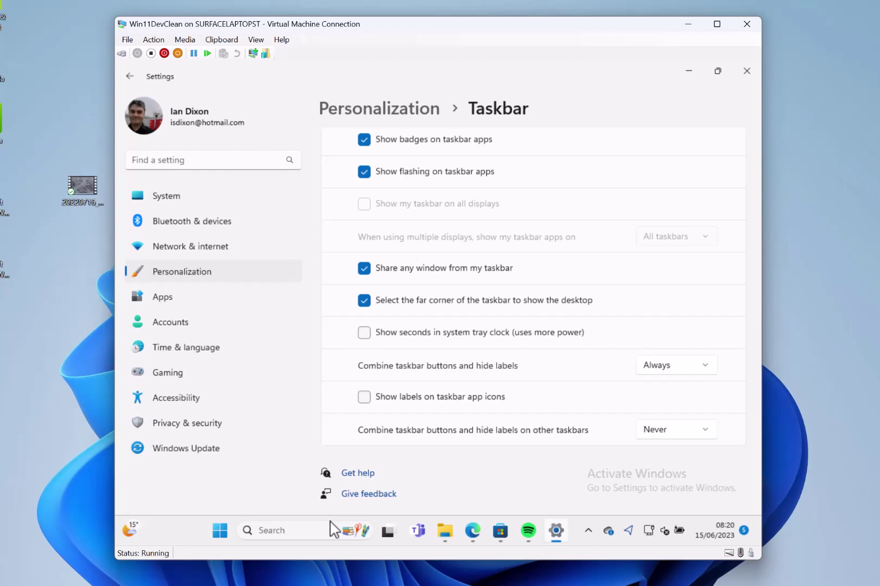
Minimize Settings, both Edge windows and File Explorer to clear the desktop
click(688, 71)
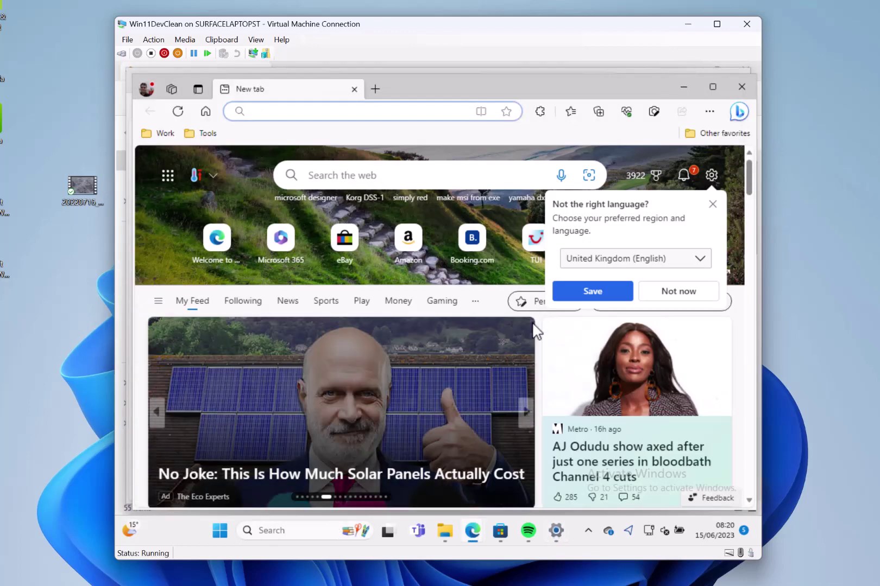
click(684, 86)
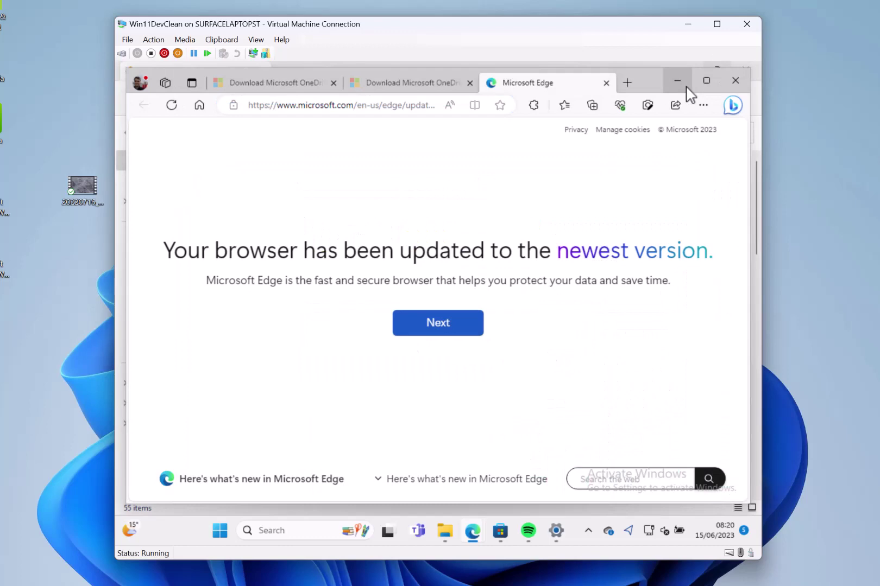
click(685, 85)
click(688, 72)
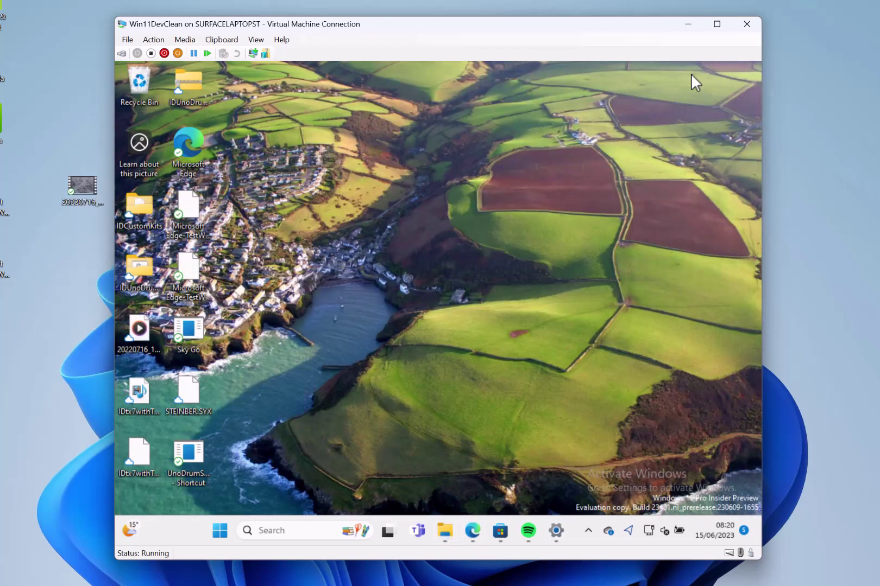
right_click(418, 539)
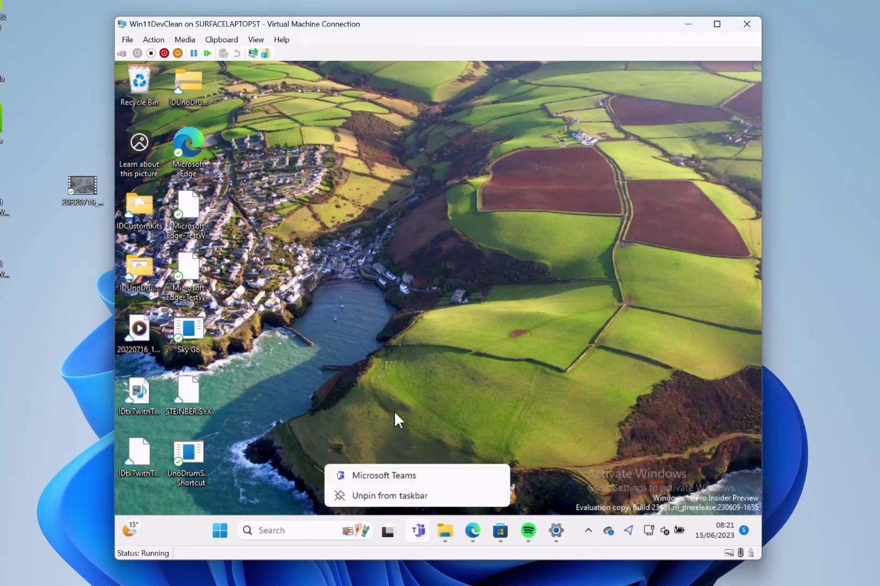
click(422, 399)
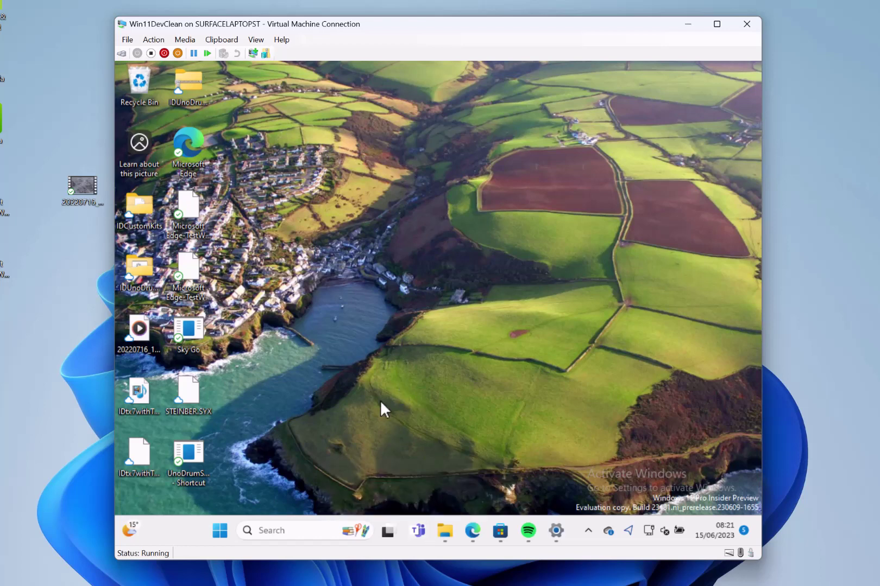
click(587, 531)
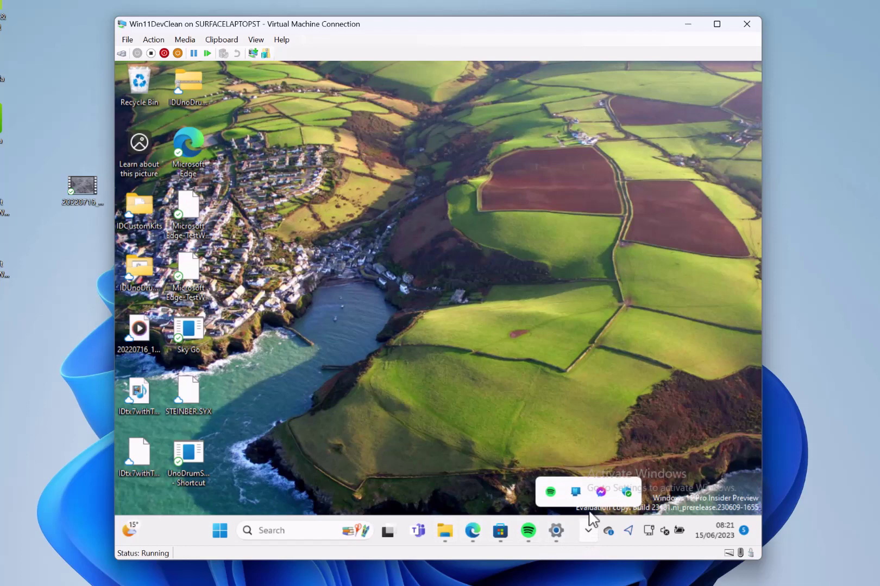
click(401, 447)
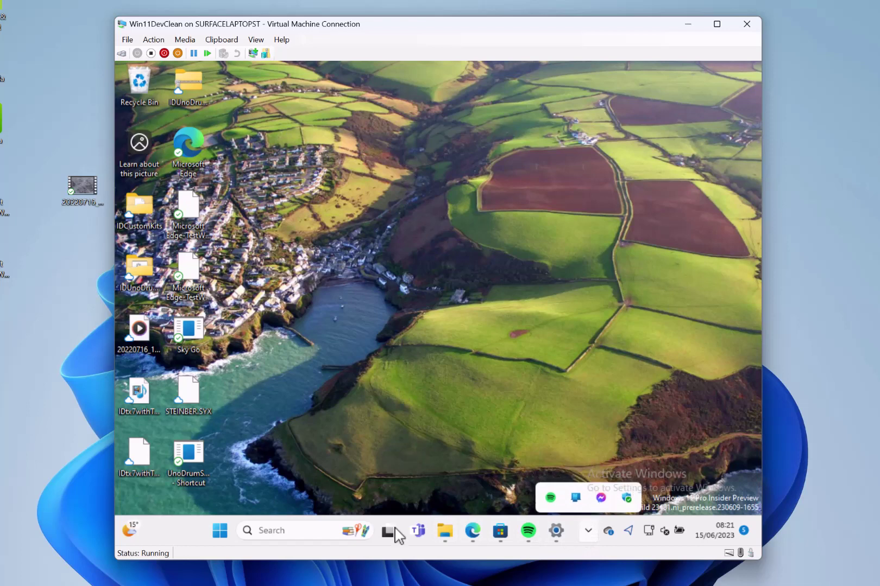
right_click(419, 534)
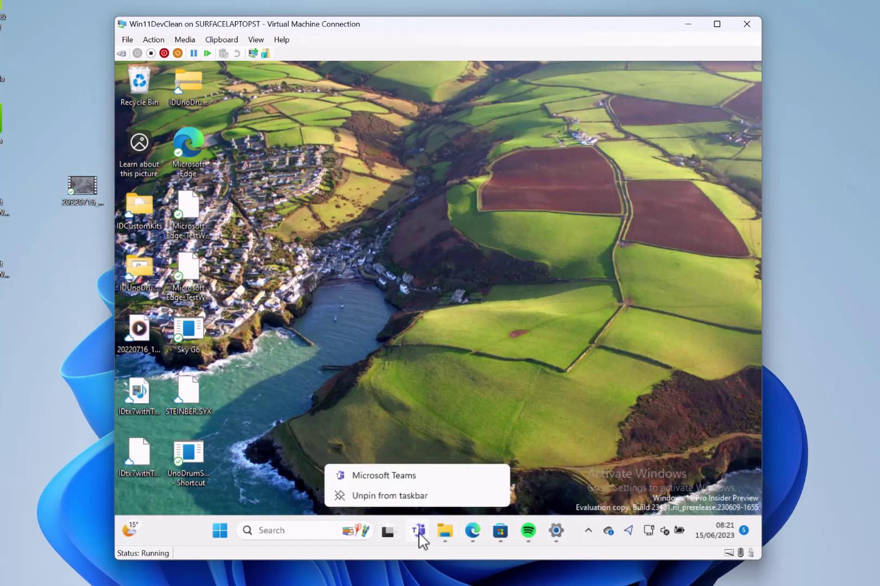
click(411, 393)
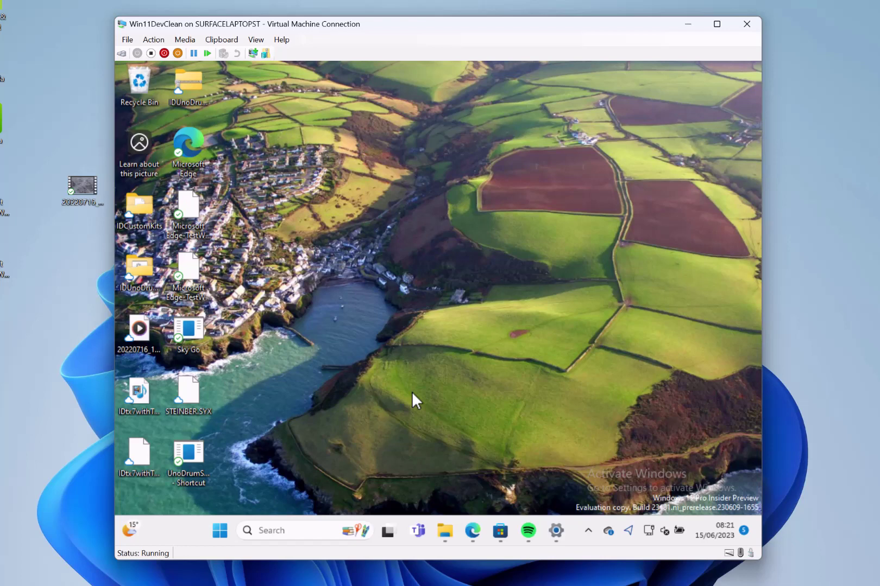
Open File Explorer Home and select five files together in the Recent list
click(444, 531)
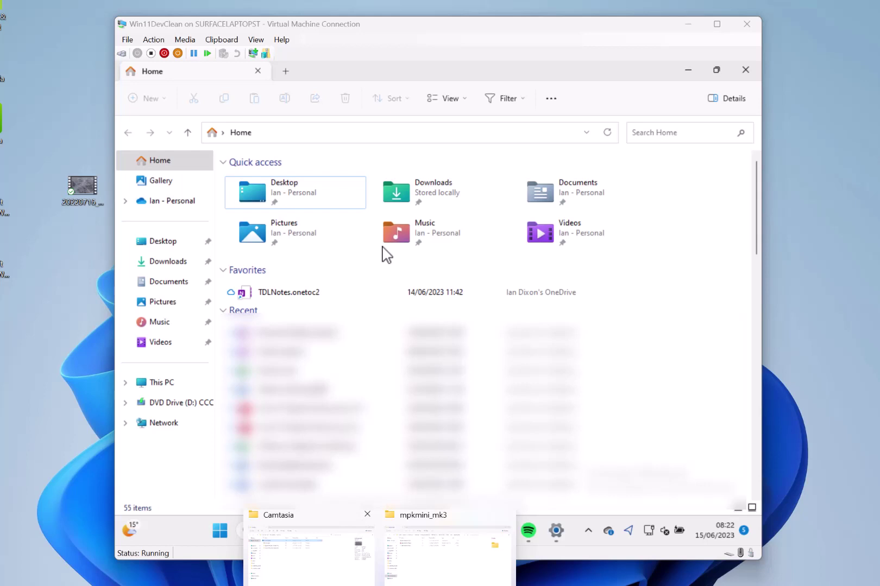
drag(492, 317, 654, 410)
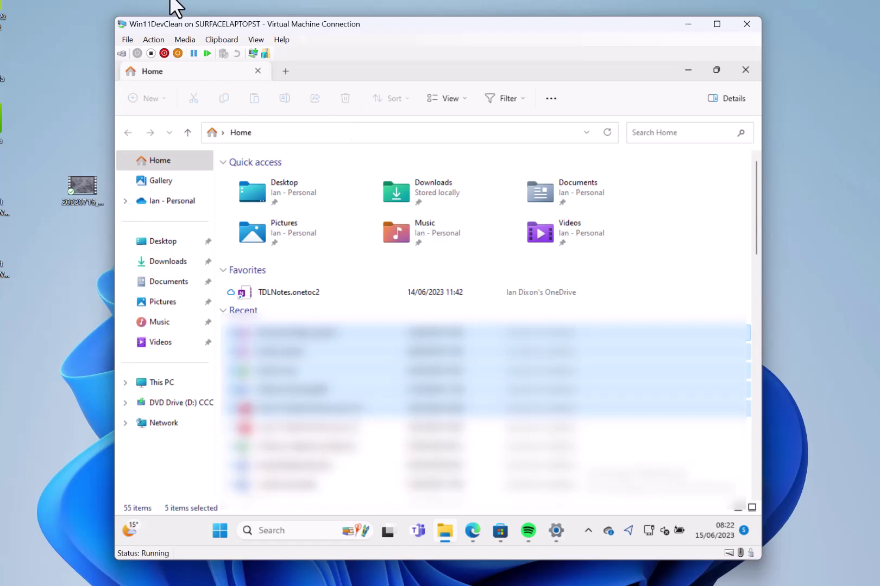
Minimize the Dev VM's Explorer, switch to Windows12Canary, and minimize its Explorer too
click(690, 72)
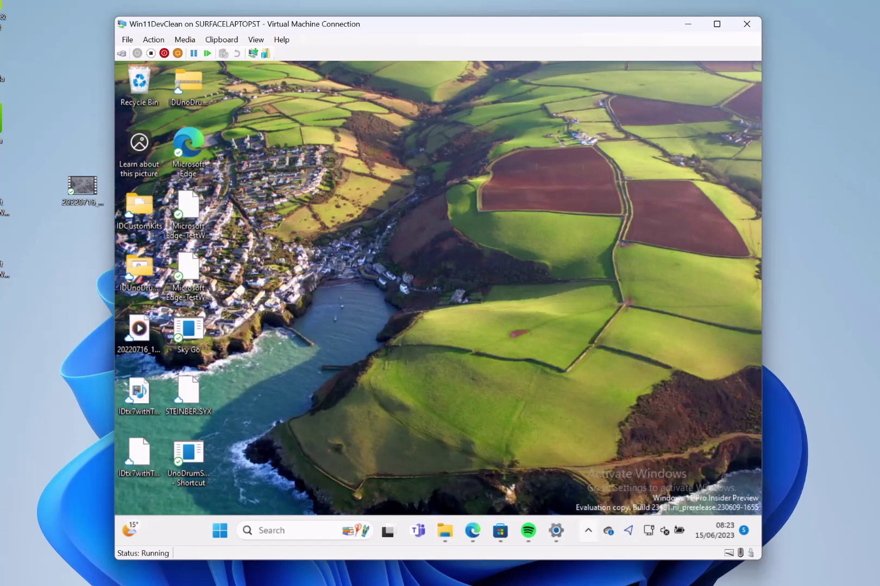
click(619, 565)
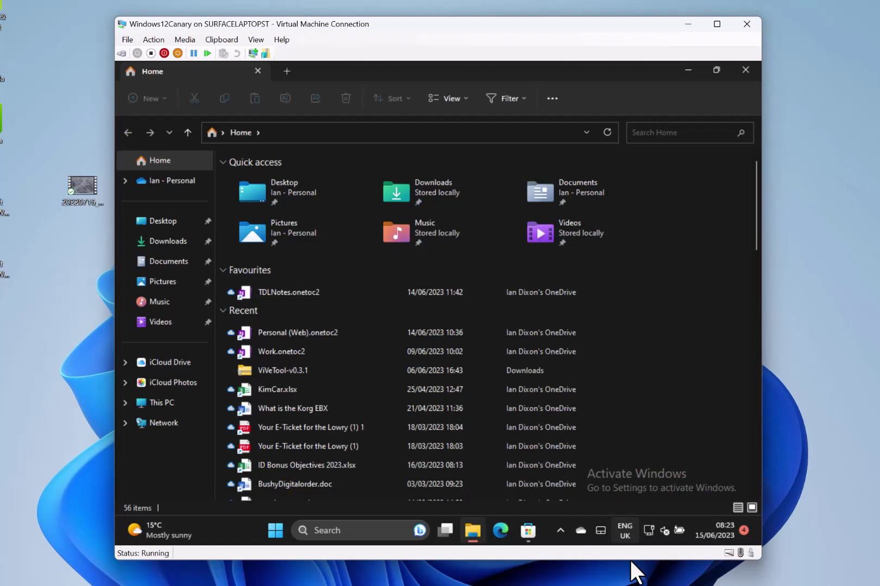
click(688, 70)
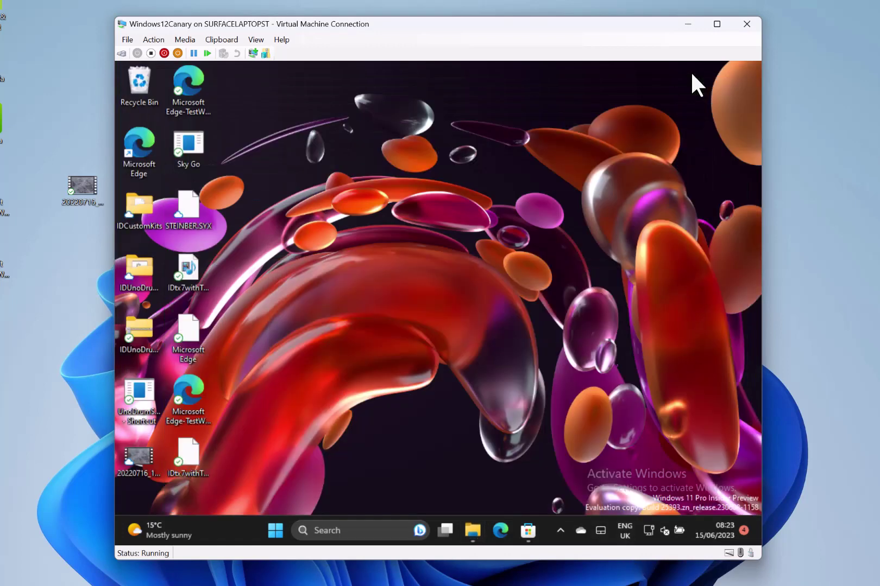